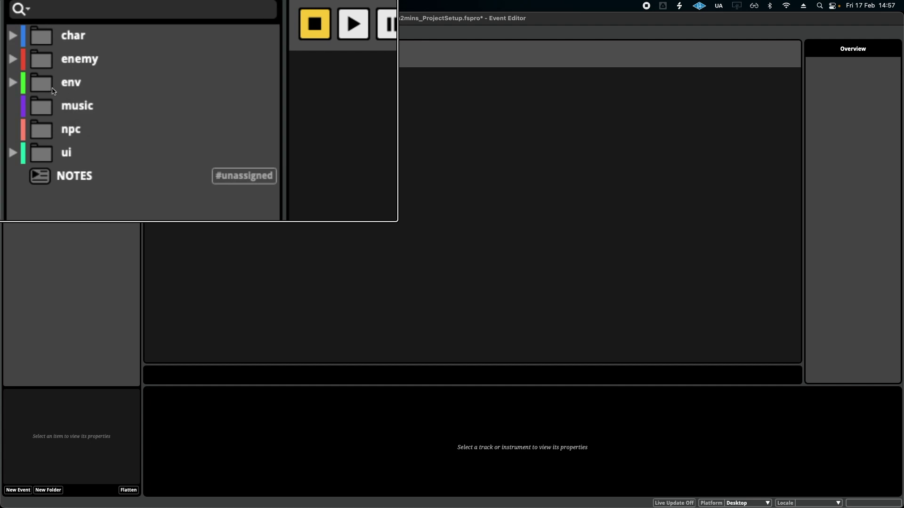
# Expand char > player to list its eleven events and view death, footstep and dash
pyautogui.click(16, 84)
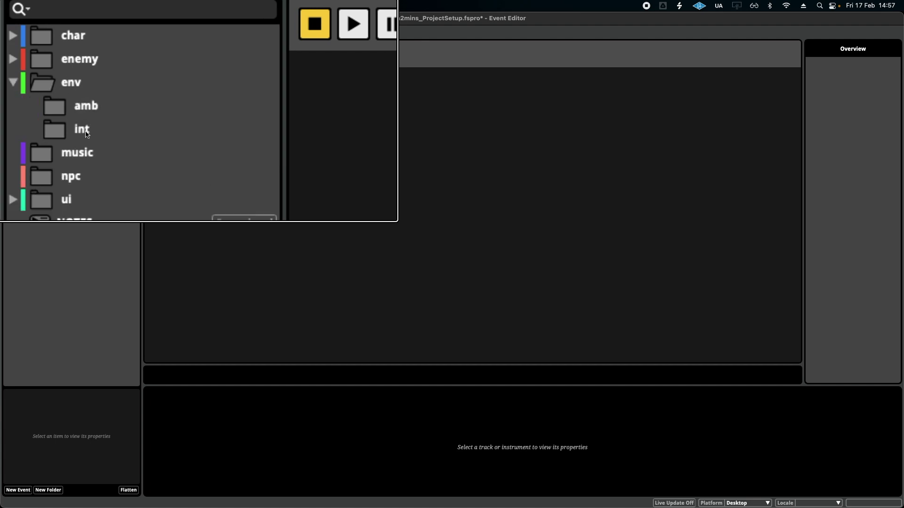
pyautogui.click(12, 83)
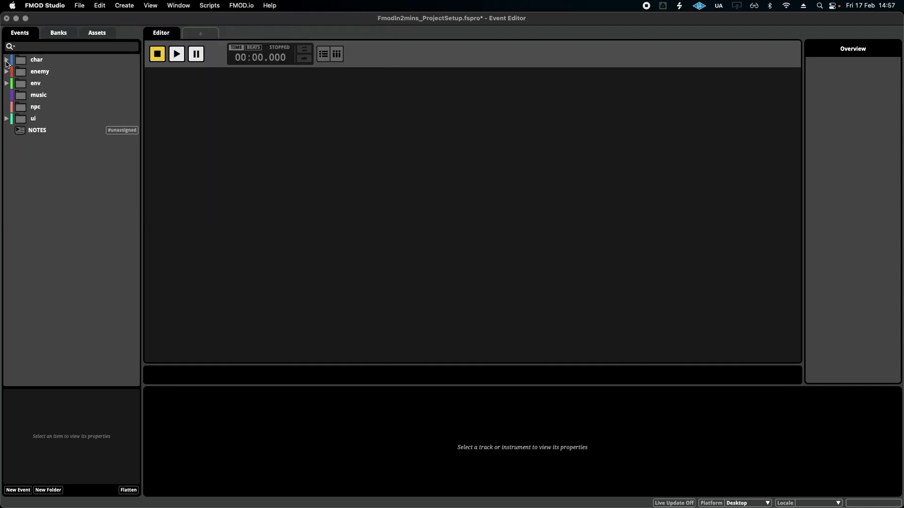
pyautogui.click(8, 60)
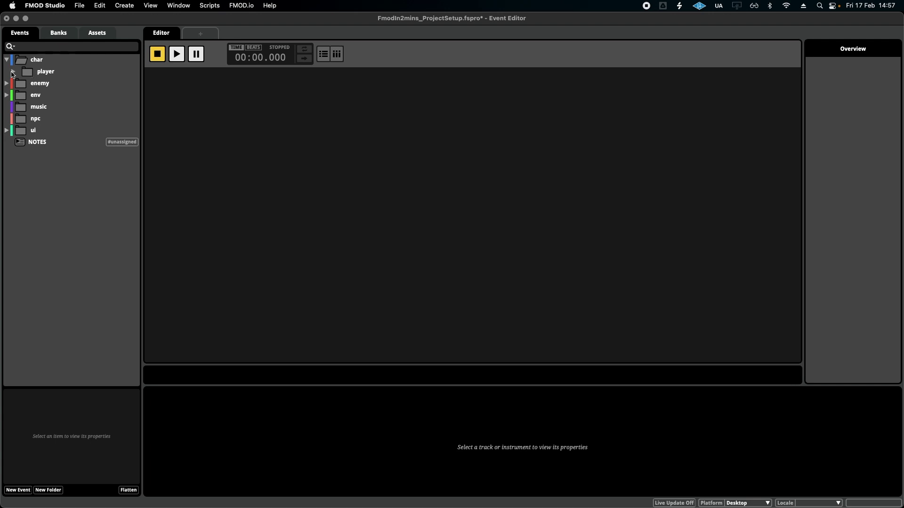
pyautogui.click(14, 72)
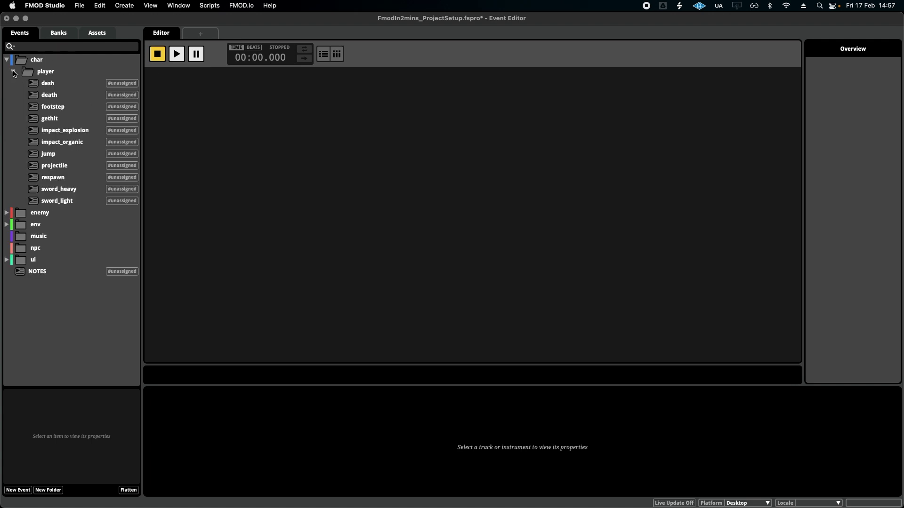
pyautogui.click(67, 96)
pyautogui.click(68, 107)
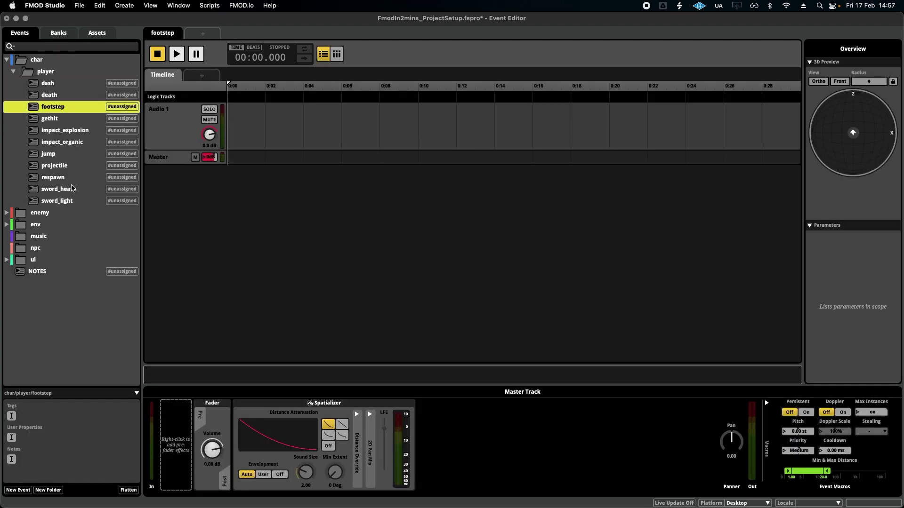
pyautogui.click(52, 86)
# Try a 'player_' prefix on the dash event name, remove it, and select the player folder
pyautogui.click(49, 87)
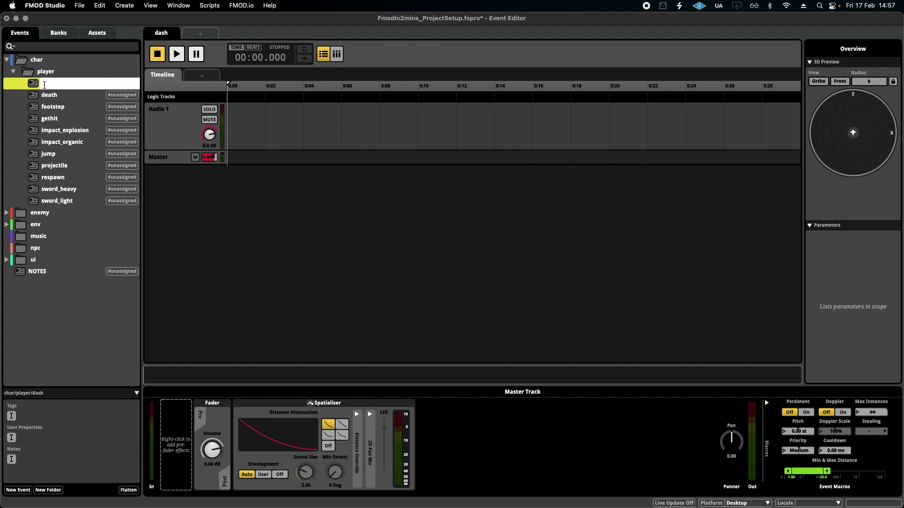
pyautogui.write('player_')
pyautogui.press('BackSpace')
pyautogui.press('BackSpace')
pyautogui.press('BackSpace')
pyautogui.press('BackSpace')
pyautogui.press('BackSpace')
pyautogui.press('BackSpace')
pyautogui.press('BackSpace')
pyautogui.click(105, 71)
pyautogui.click(188, 6)
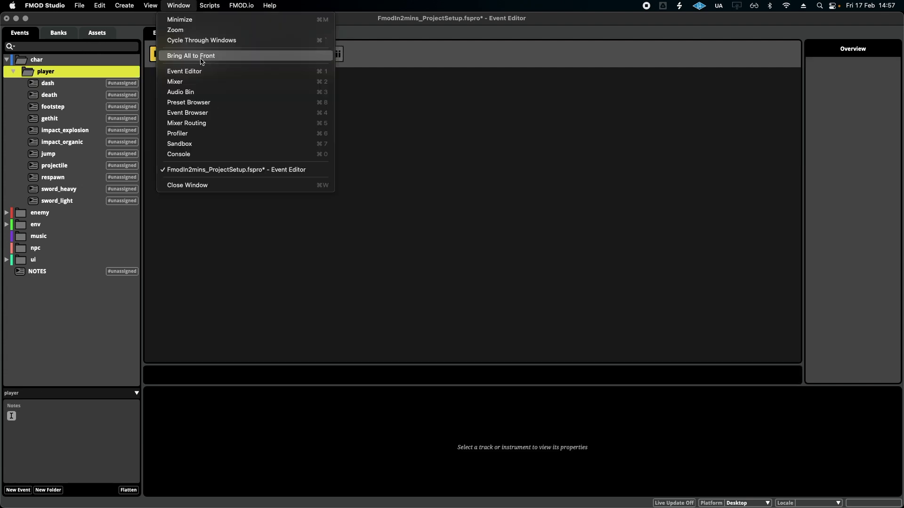
pyautogui.click(199, 82)
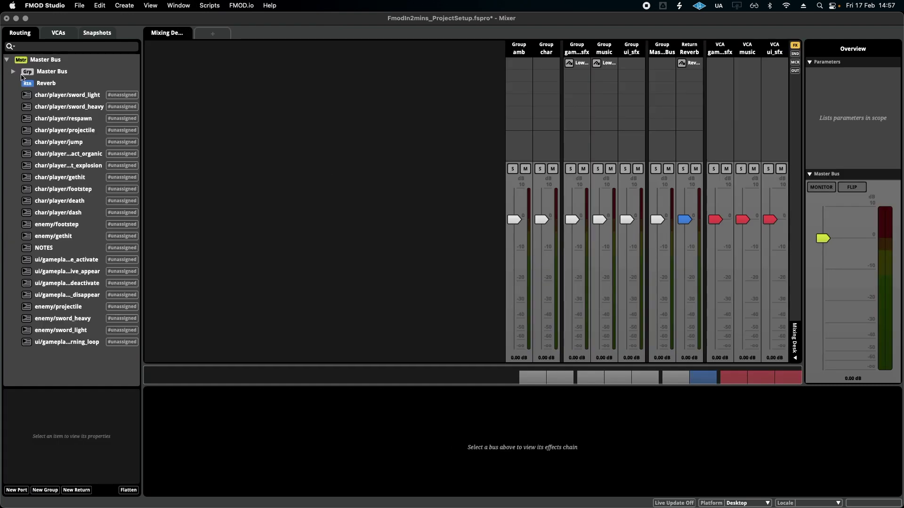
pyautogui.click(7, 19)
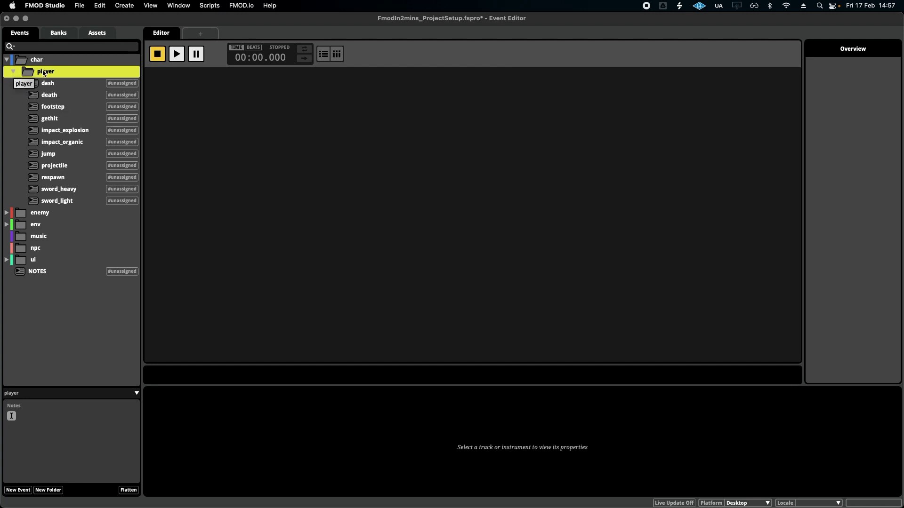
# Collapse the char folder, look at char and enemy, and clear the folder selection
pyautogui.click(7, 59)
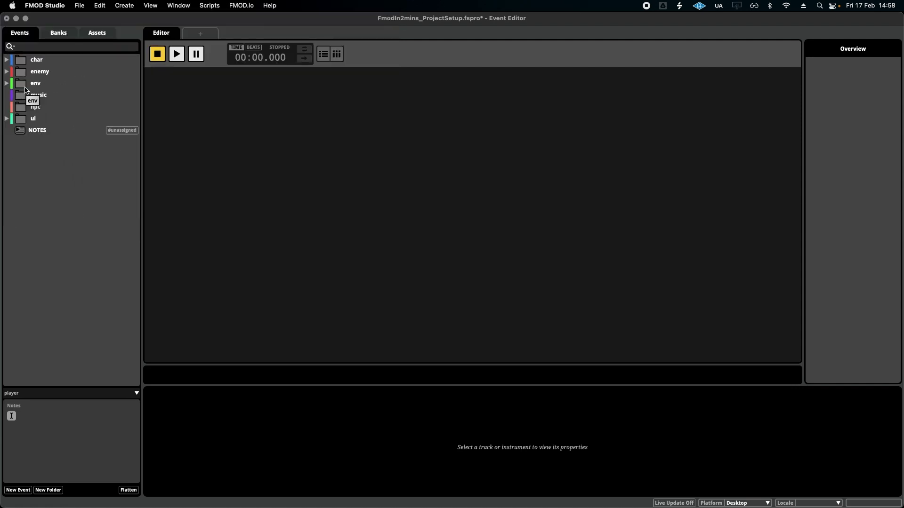
pyautogui.click(42, 63)
pyautogui.click(45, 73)
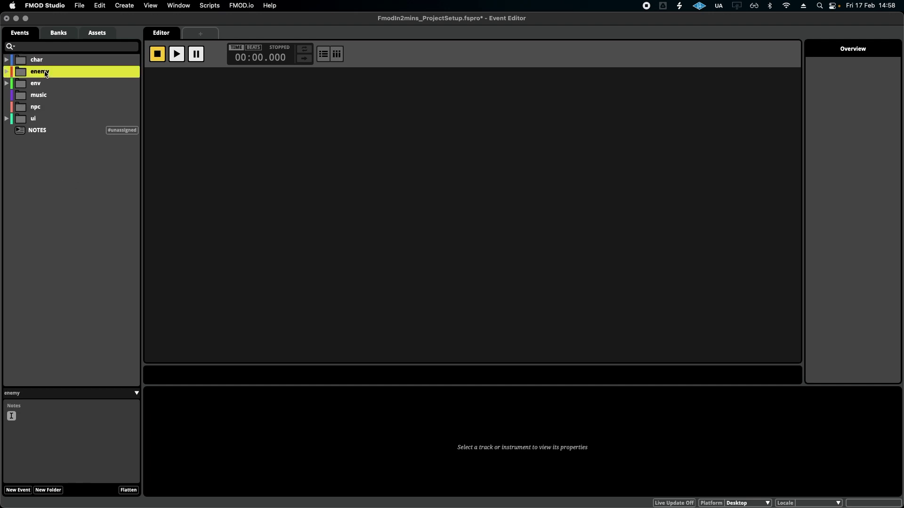
pyautogui.click(99, 229)
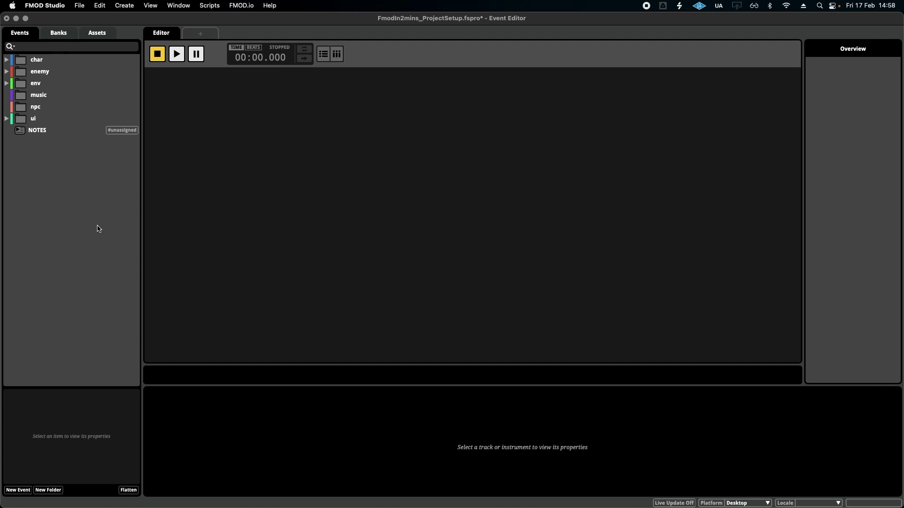
# Expand ui > gameplay and colour the objective_appear event Magenta Light 1
pyautogui.click(6, 118)
pyautogui.click(13, 131)
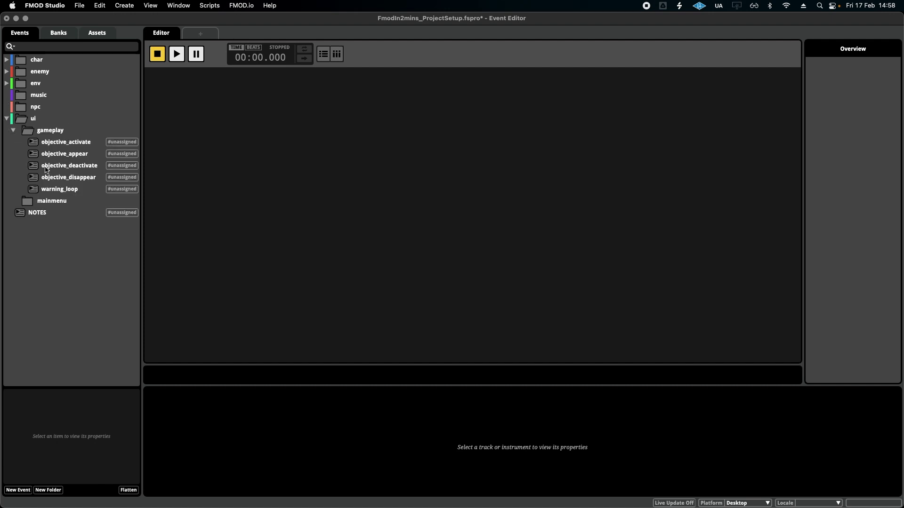
pyautogui.rightClick(64, 156)
pyautogui.moveTo(108, 249)
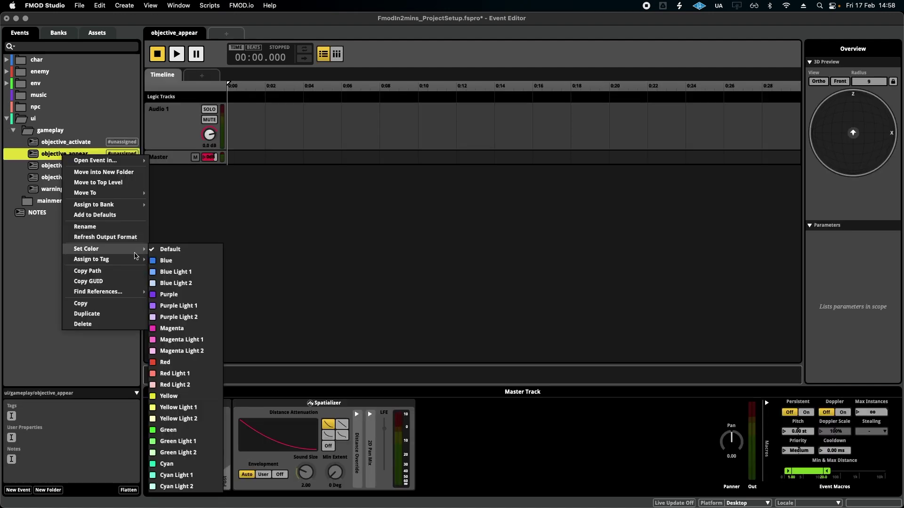
pyautogui.click(191, 339)
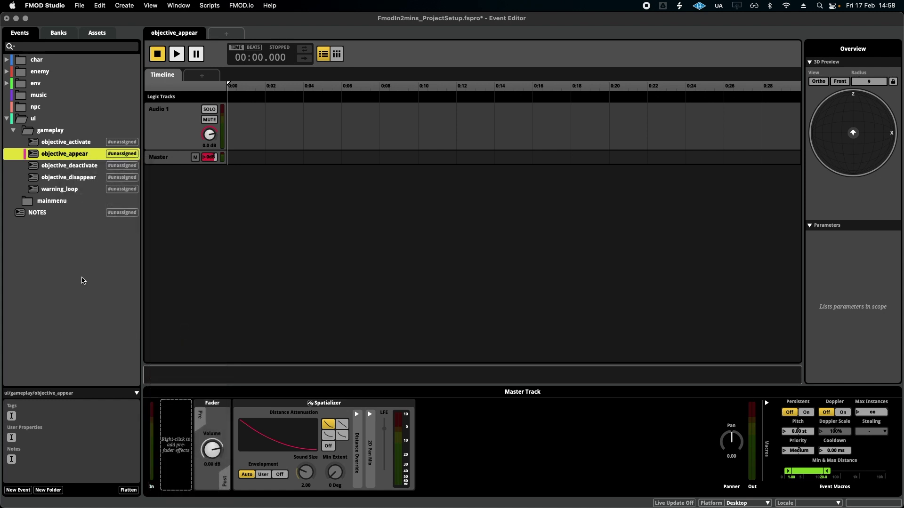
# Deselect objective_appear and review the music, sfx and ui banks in the Banks list
pyautogui.click(75, 259)
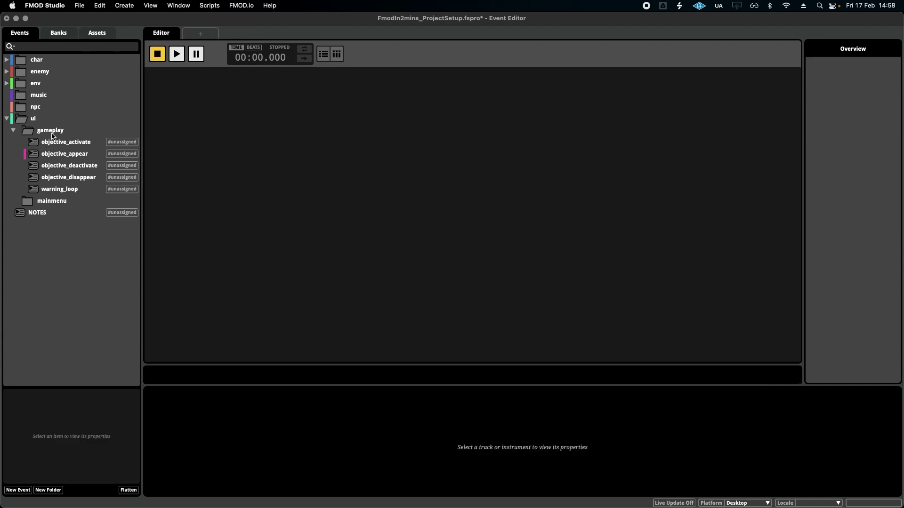
pyautogui.click(63, 38)
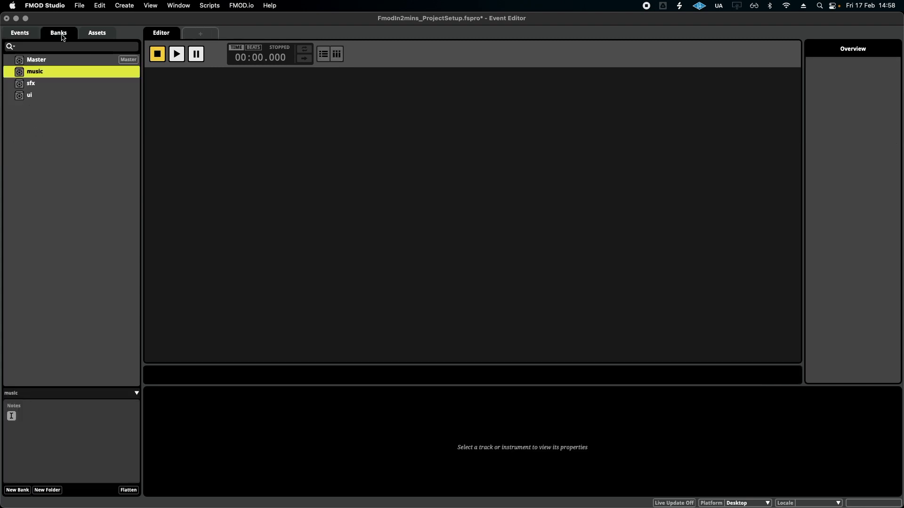
pyautogui.click(53, 126)
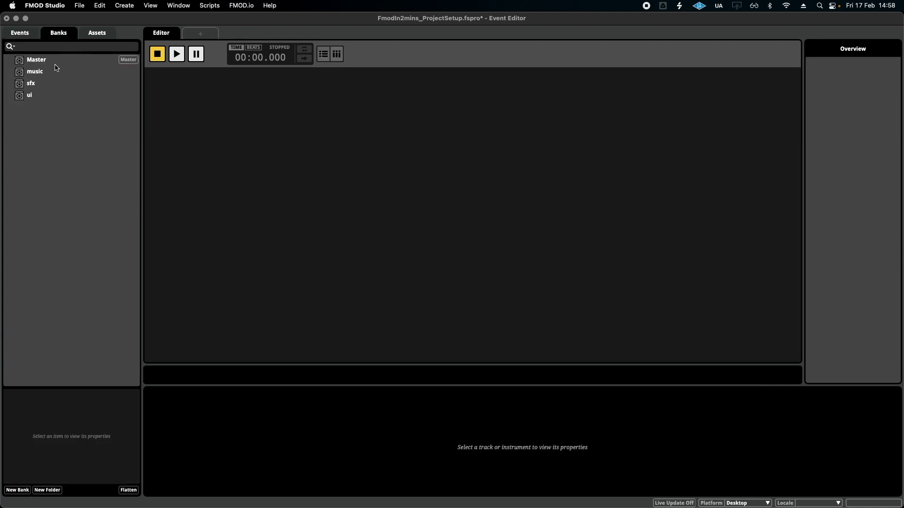
pyautogui.click(55, 71)
pyautogui.click(51, 84)
pyautogui.click(49, 97)
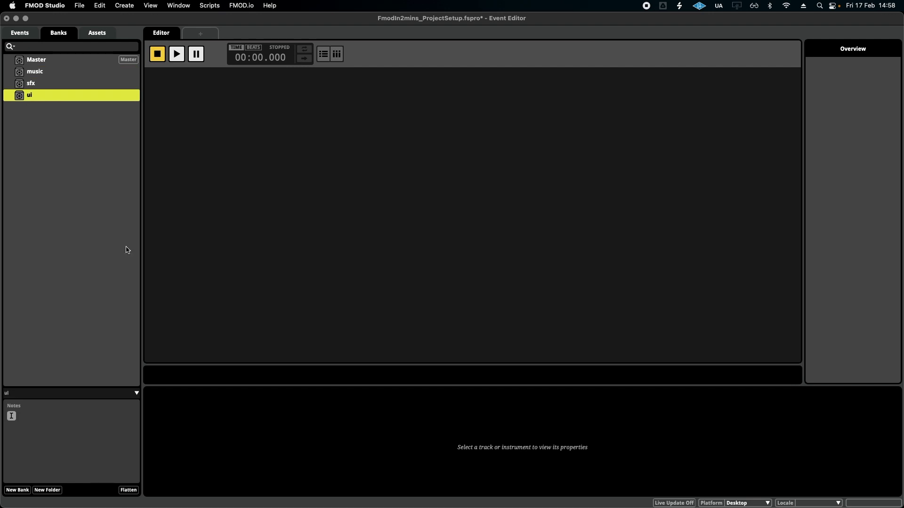
pyautogui.click(55, 154)
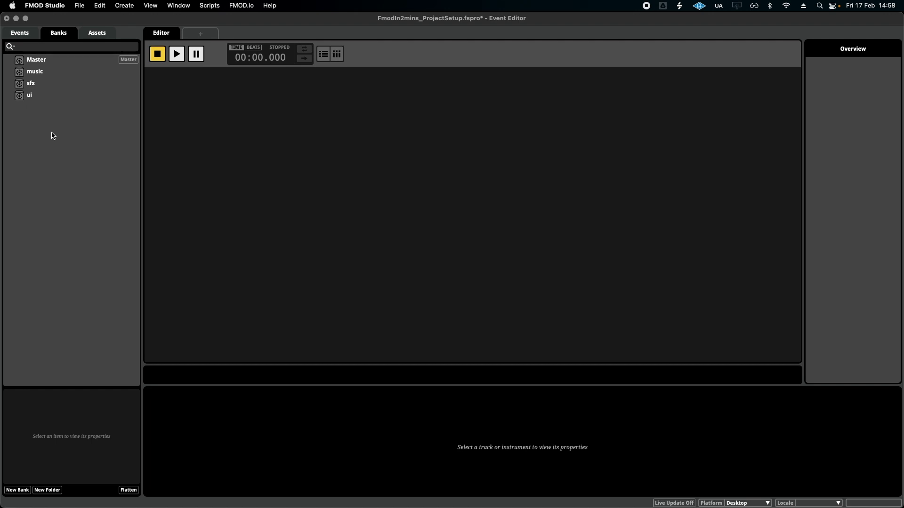
# Browse the enemy, environment, npc and ui asset folders, then return to the event folders
pyautogui.click(97, 33)
pyautogui.click(70, 165)
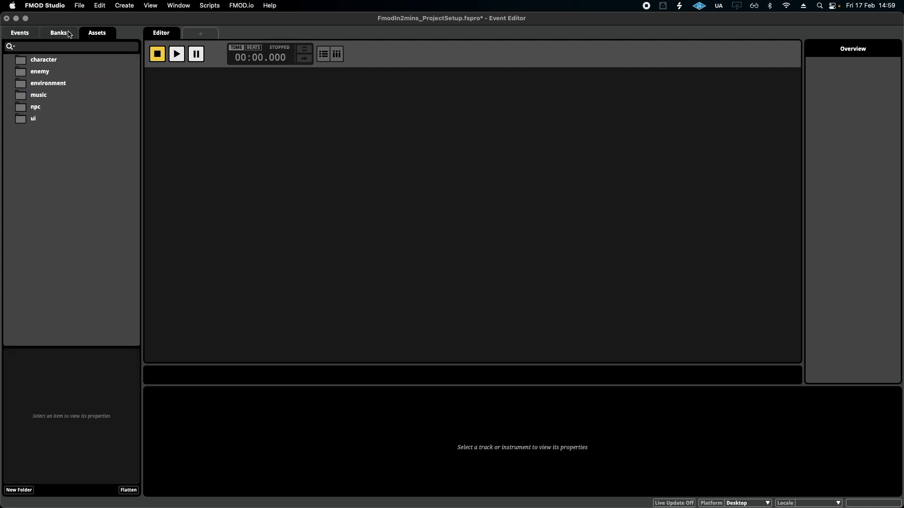
pyautogui.click(21, 37)
pyautogui.click(99, 32)
pyautogui.click(49, 69)
pyautogui.click(52, 84)
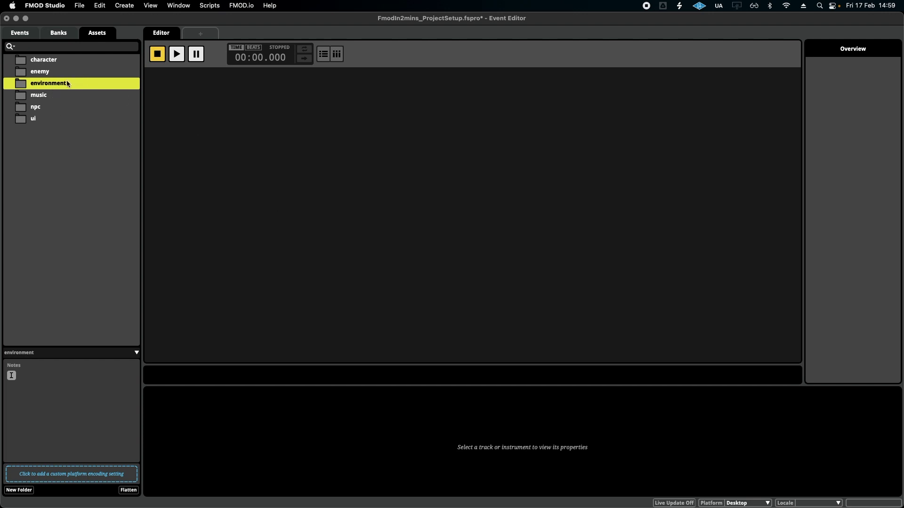
pyautogui.click(63, 96)
pyautogui.click(57, 108)
pyautogui.click(56, 119)
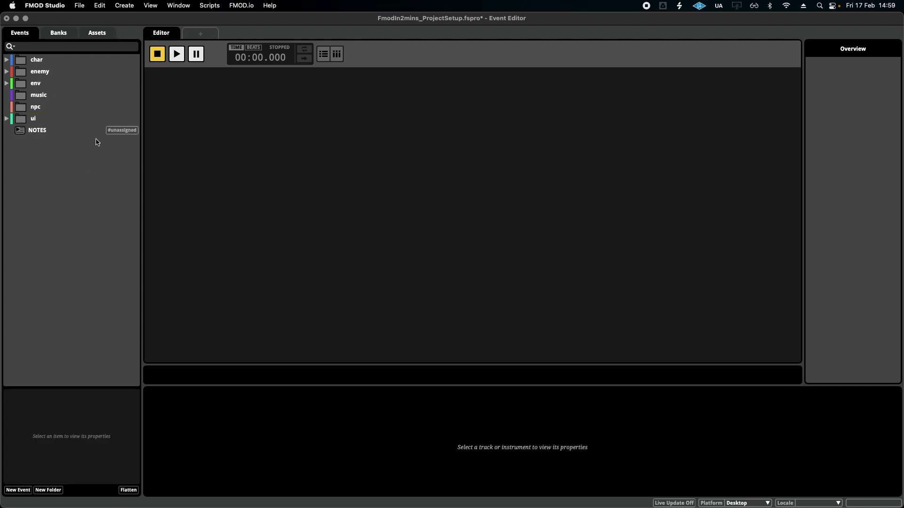
# Open the NOTES event and scroll through its naming-convention notes
pyautogui.click(60, 135)
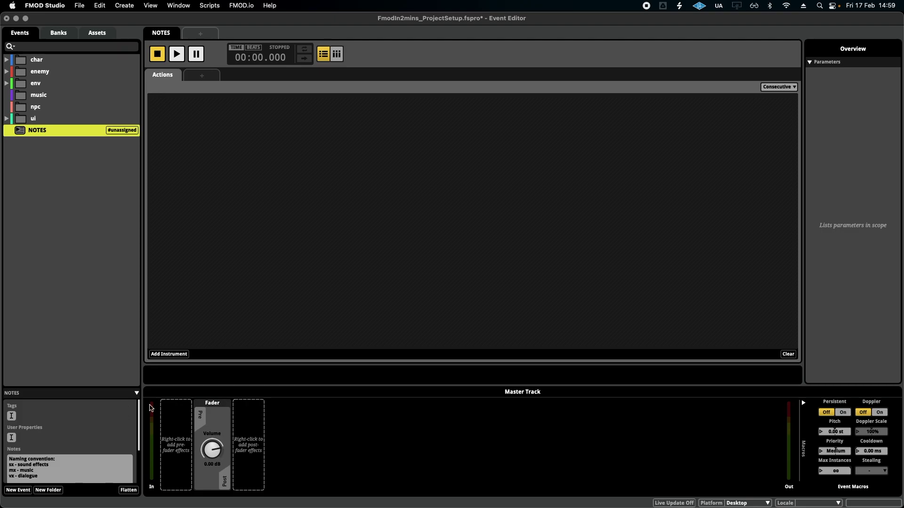
pyautogui.scroll(-5, 85, 424)
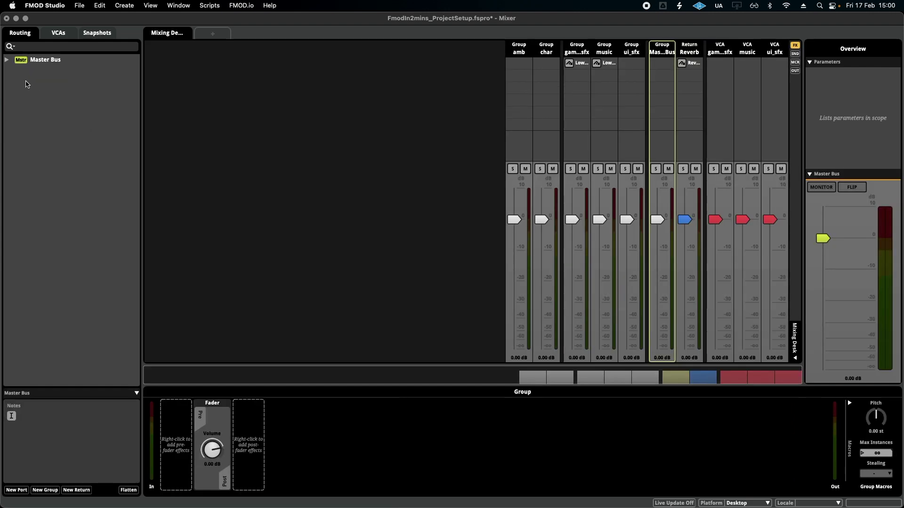
# Expand the Master Bus routing tree and inspect the gameplay_sfx, music and ui_sfx groups
pyautogui.click(7, 60)
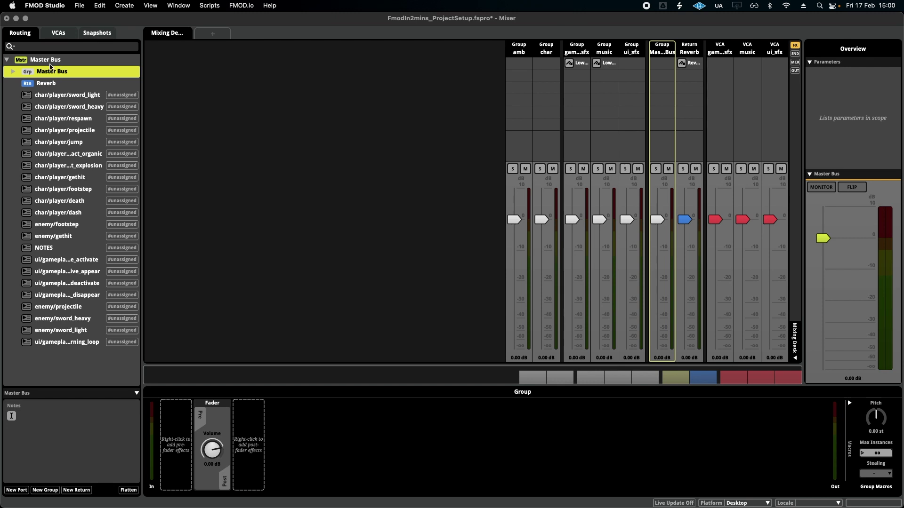
pyautogui.click(14, 72)
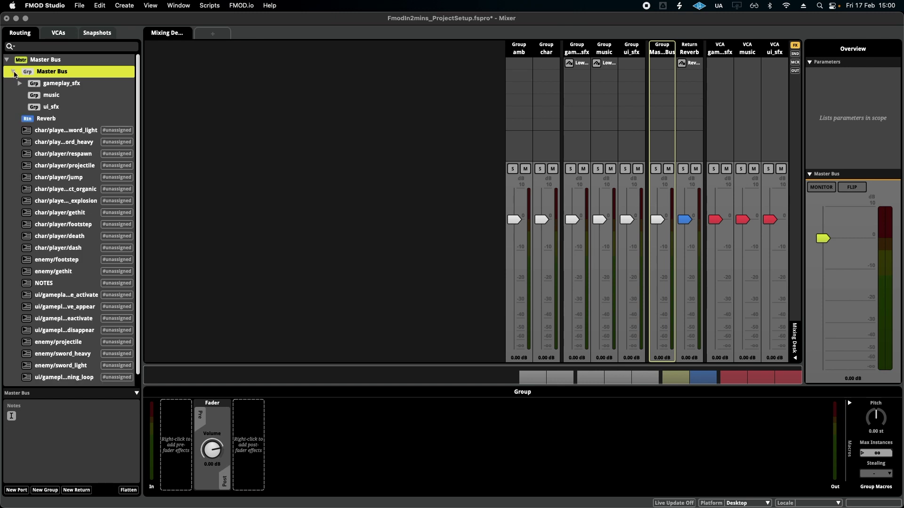
pyautogui.click(66, 85)
pyautogui.click(56, 96)
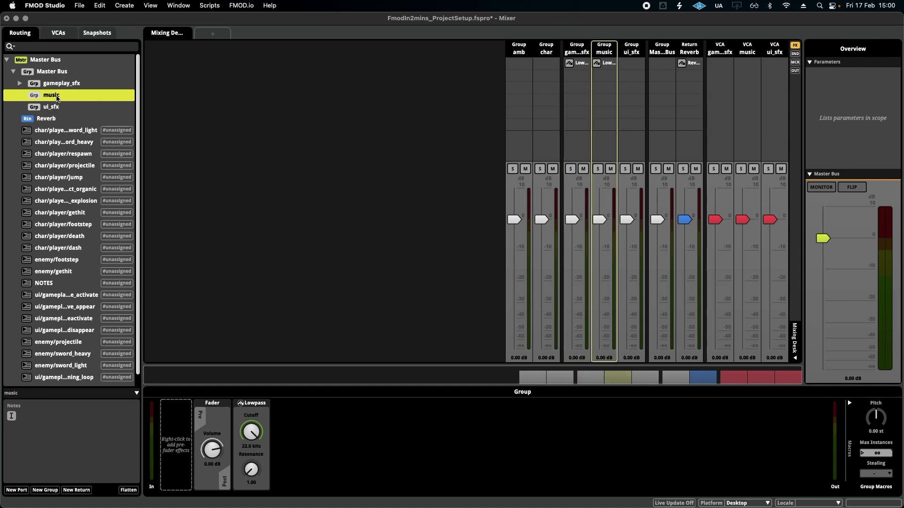
pyautogui.click(65, 108)
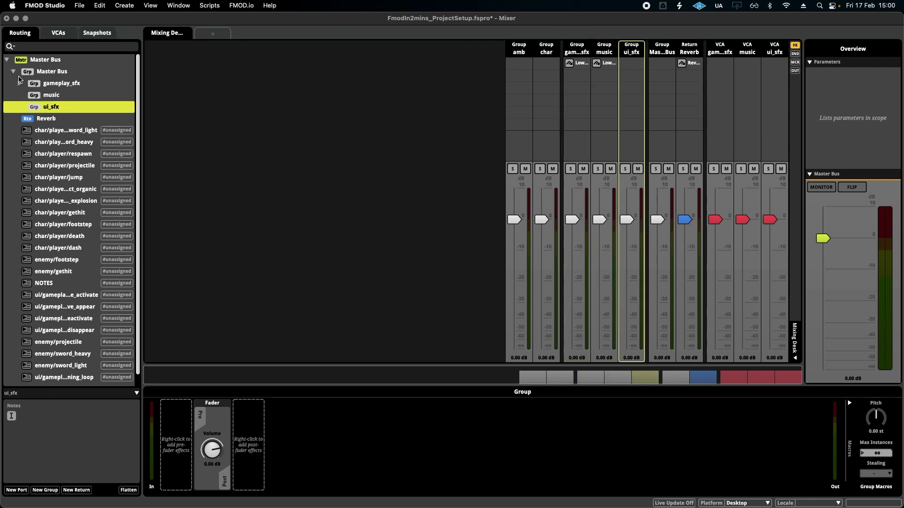
# Expand gameplay_sfx to inspect its amb and char subgroups, briefly checking the events window behind
pyautogui.click(28, 87)
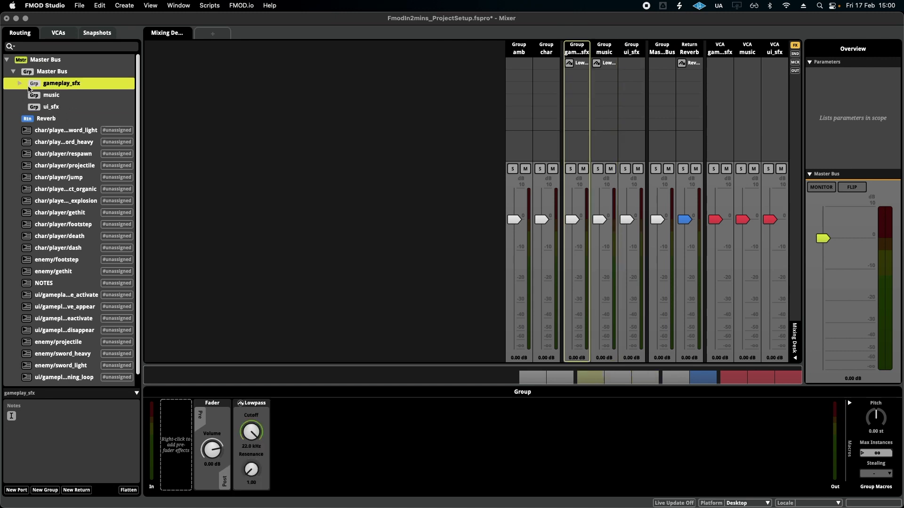
pyautogui.click(20, 84)
pyautogui.click(56, 95)
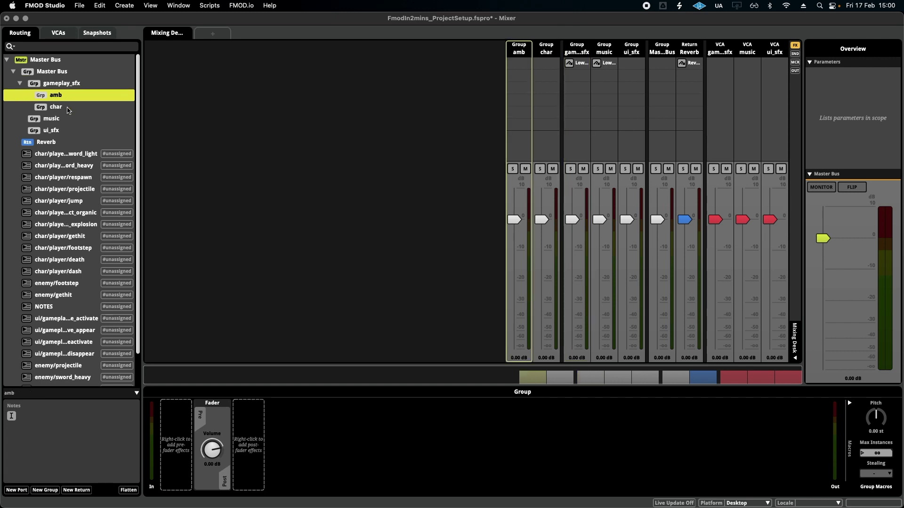
pyautogui.click(68, 110)
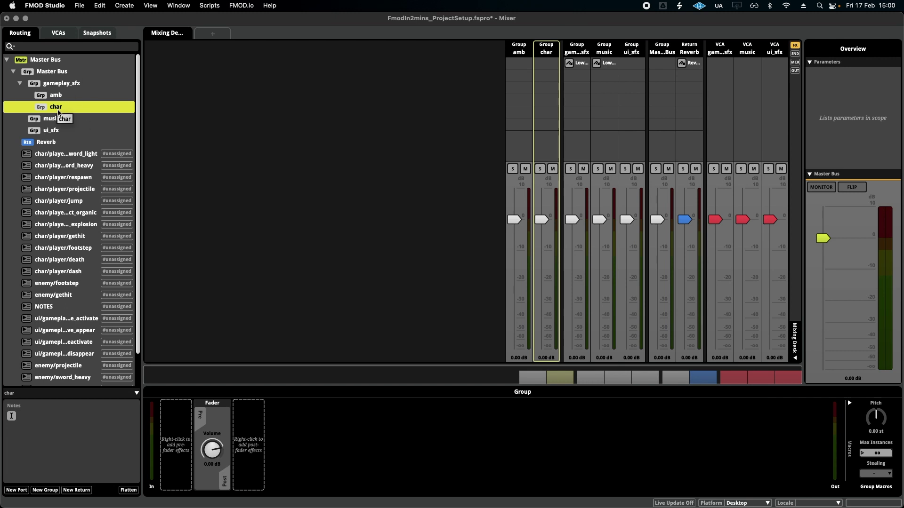
pyautogui.moveTo(1, 111); pyautogui.dragTo(168, 111)
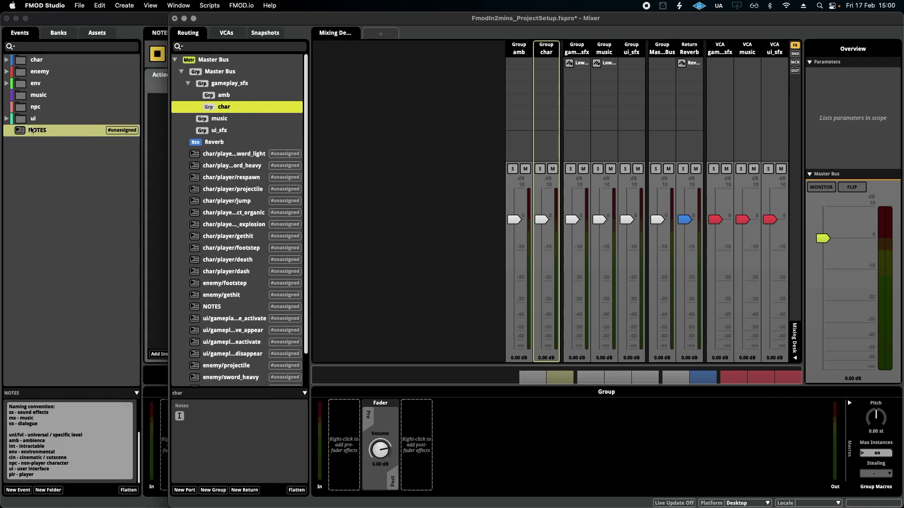
pyautogui.moveTo(167, 116); pyautogui.dragTo(1, 115)
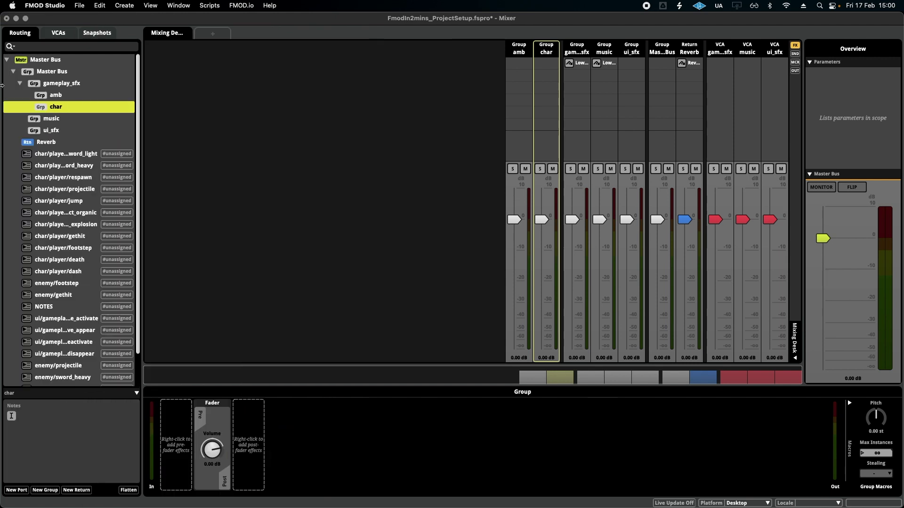
# Filter routing by 'cha', drag the char/player events onto the char group, then clear the filter
pyautogui.write('char')
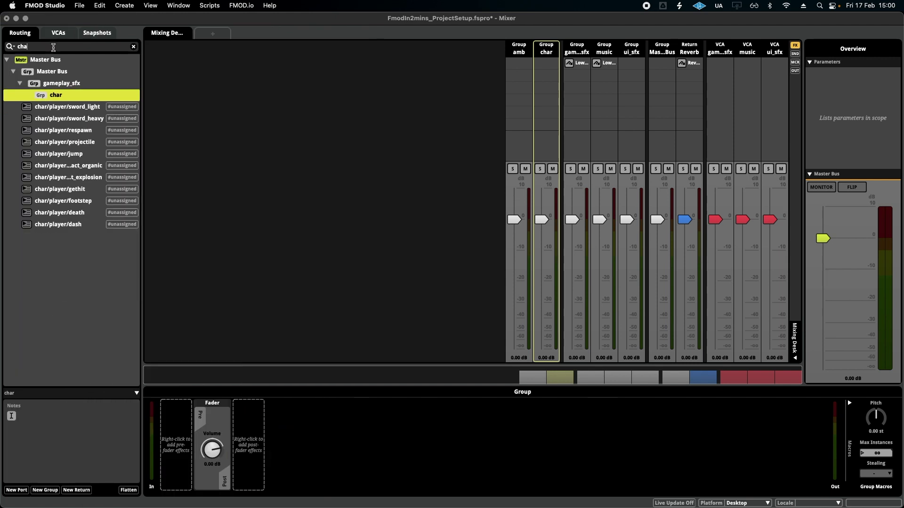
pyautogui.keyDown('shift'); pyautogui.click(54, 107); pyautogui.keyUp('shift')
pyautogui.moveTo(53, 107); pyautogui.dragTo(55, 96)
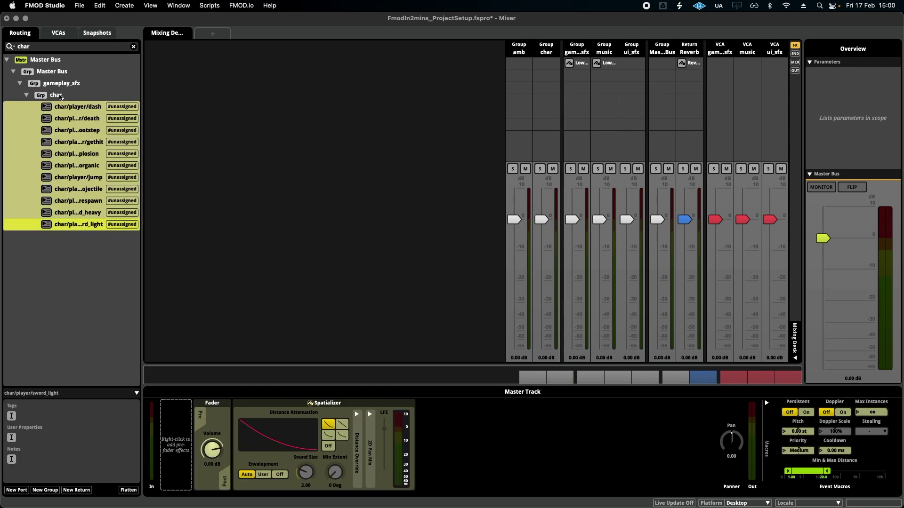
pyautogui.press('Escape')
pyautogui.scroll(-3, 136, 226)
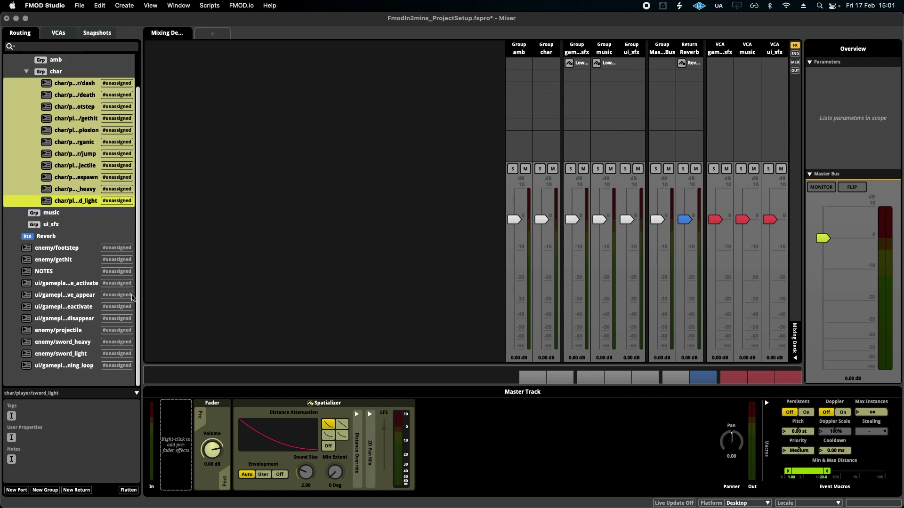
pyautogui.click(27, 72)
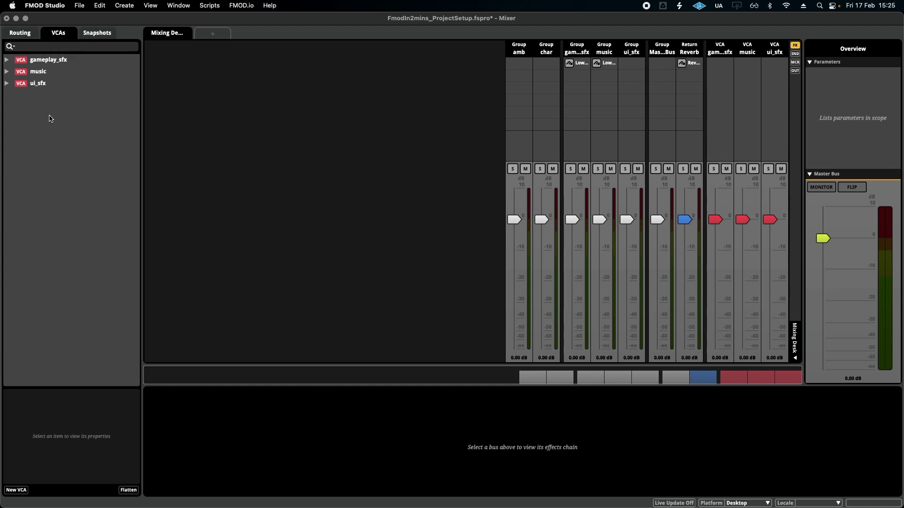
# Create a New VCA in the VCA list
pyautogui.rightClick(51, 119)
pyautogui.click(58, 115)
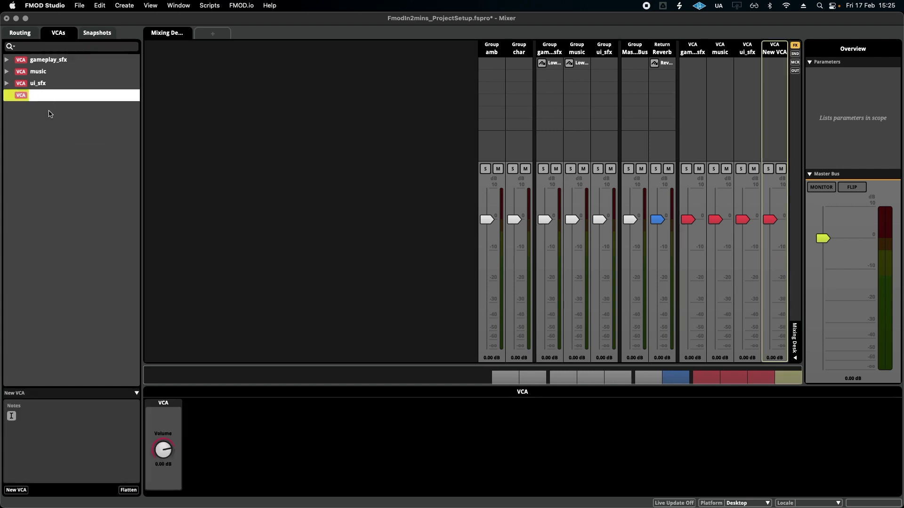
pyautogui.click(51, 114)
# Assign the music group to the music VCA and confirm it appears under that VCA
pyautogui.click(22, 33)
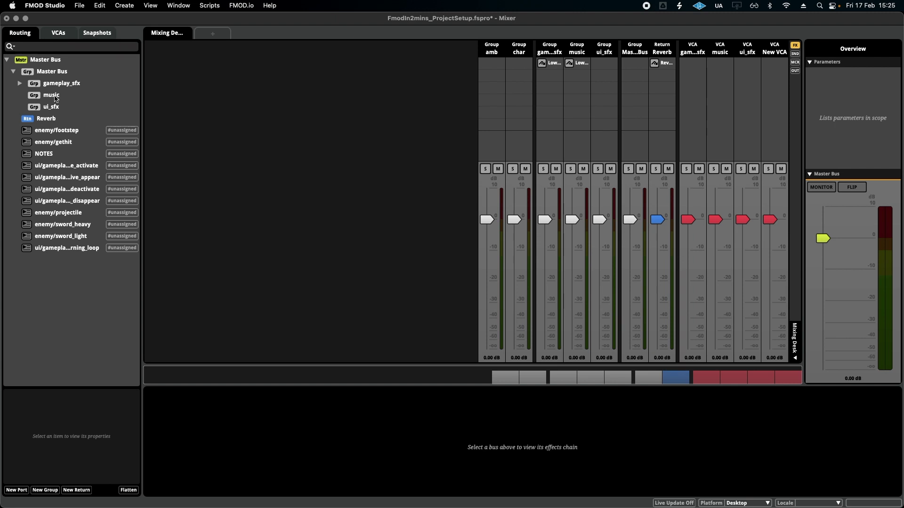
pyautogui.moveTo(55, 97); pyautogui.dragTo(66, 51)
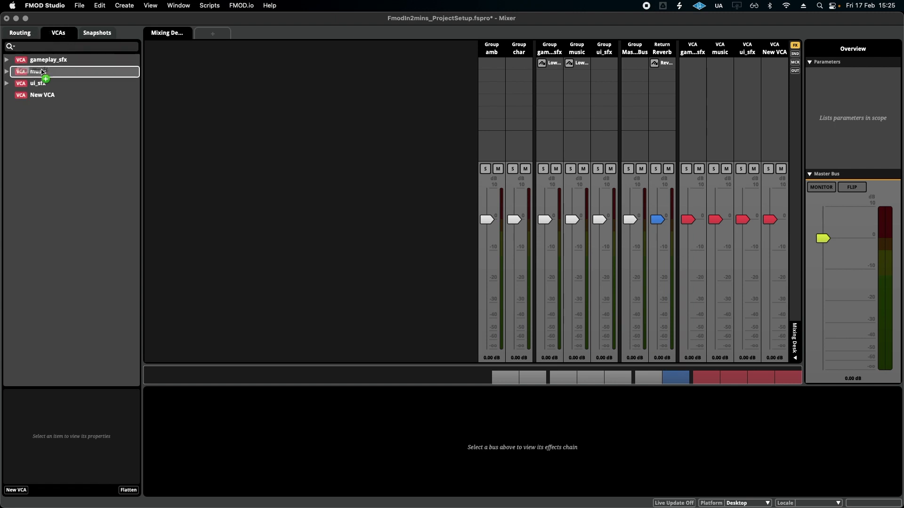
pyautogui.moveTo(43, 71); pyautogui.dragTo(42, 72)
pyautogui.click(45, 73)
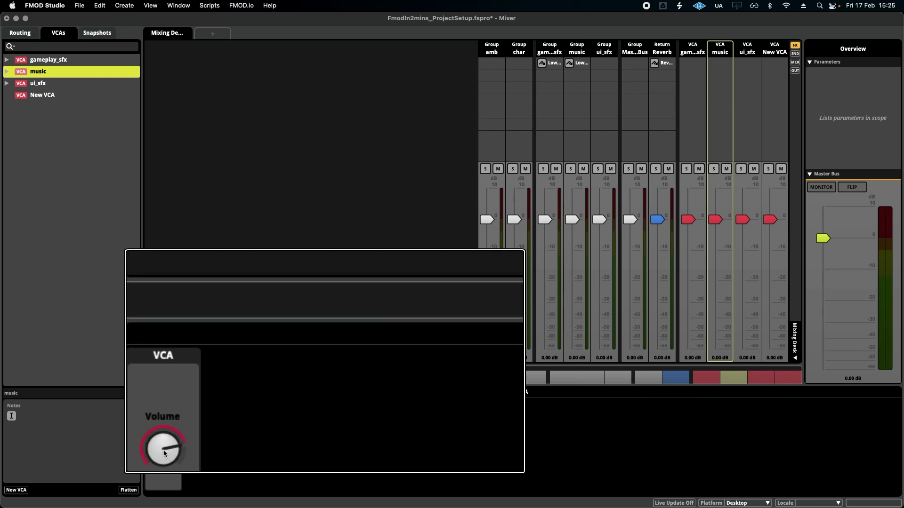
pyautogui.click(6, 71)
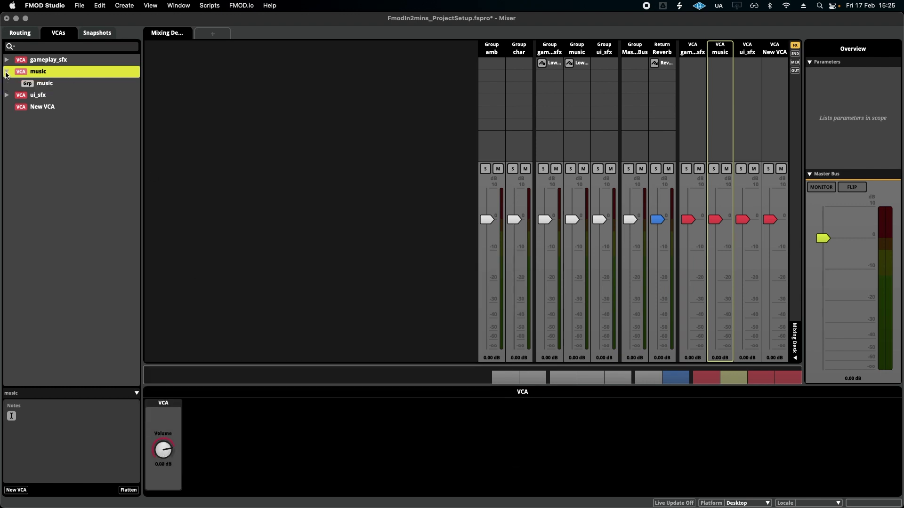
pyautogui.click(20, 34)
pyautogui.click(51, 94)
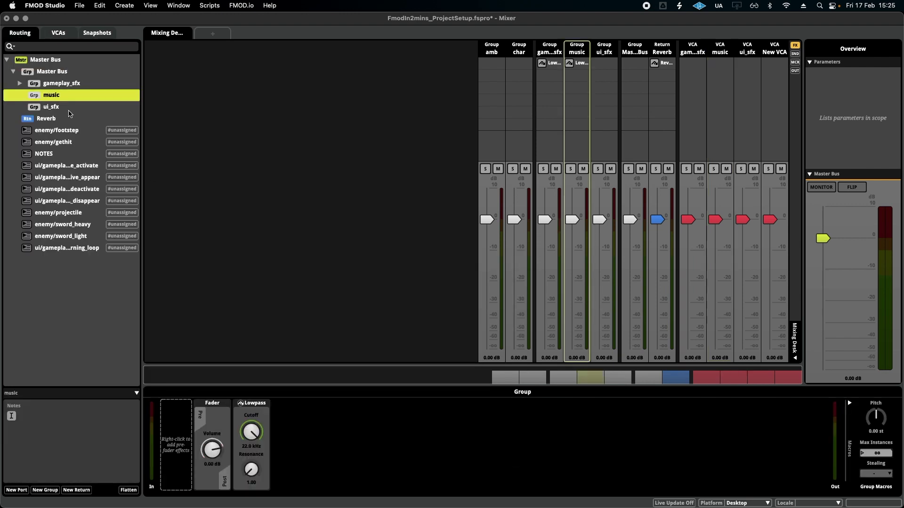
pyautogui.click(56, 35)
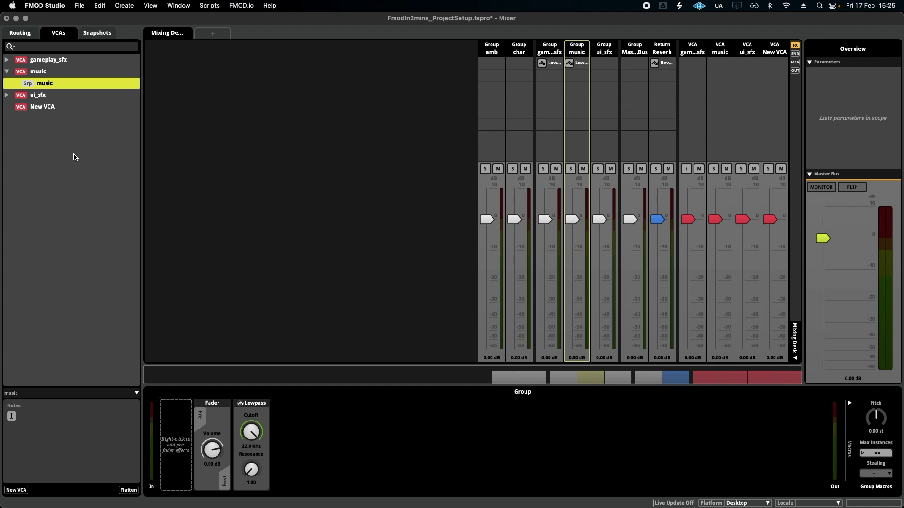
pyautogui.click(7, 72)
# Review the gameplay_sfx, music and ui_sfx VCAs and delete the stray New VCA
pyautogui.click(726, 225)
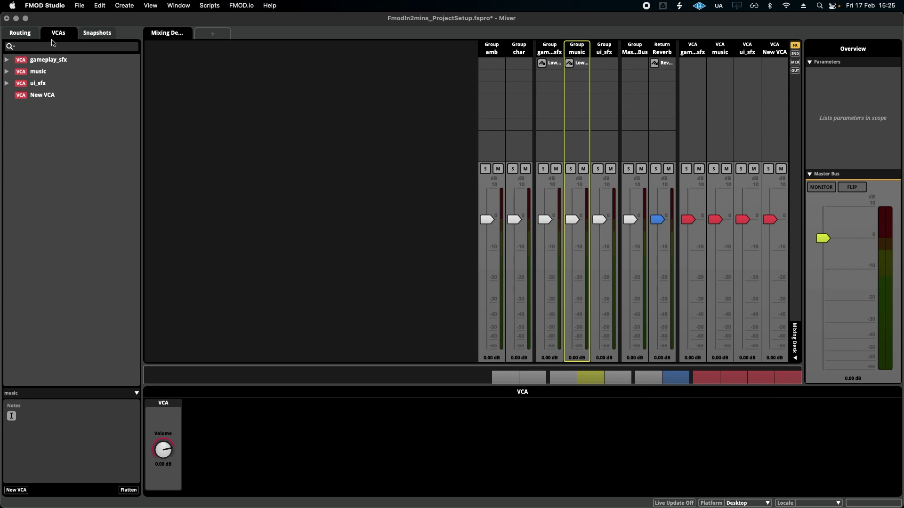
pyautogui.click(51, 61)
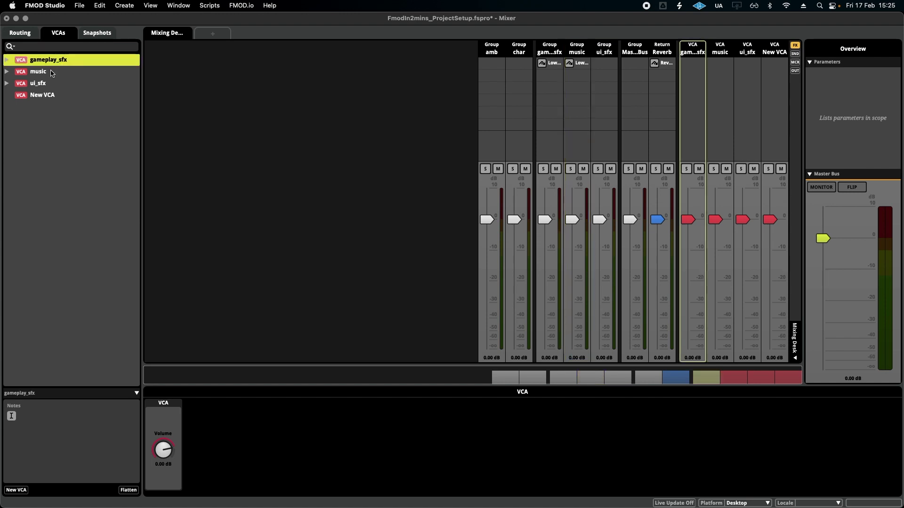
pyautogui.click(53, 73)
pyautogui.click(54, 85)
pyautogui.click(59, 96)
pyautogui.press('Delete')
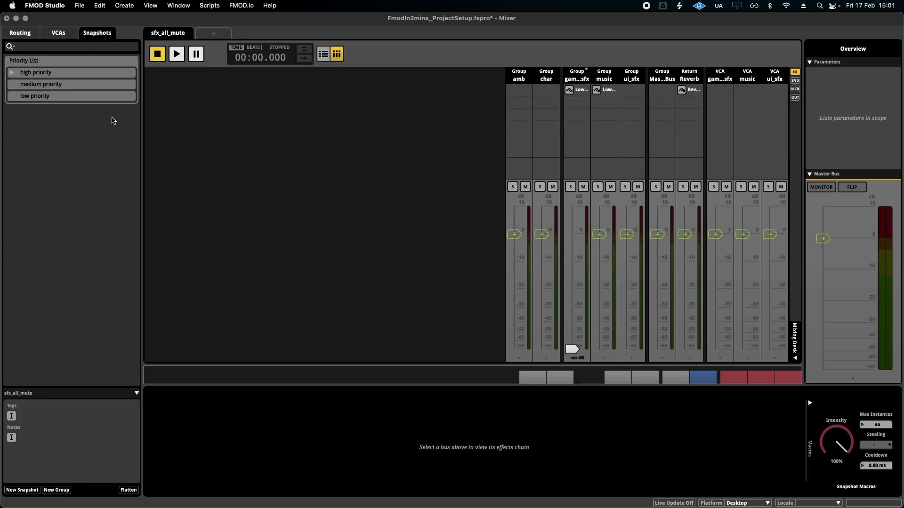
# Expand high priority and view the music_all_mute, sfx_all_mute and pause_menu snapshots
pyautogui.click(15, 73)
pyautogui.click(66, 84)
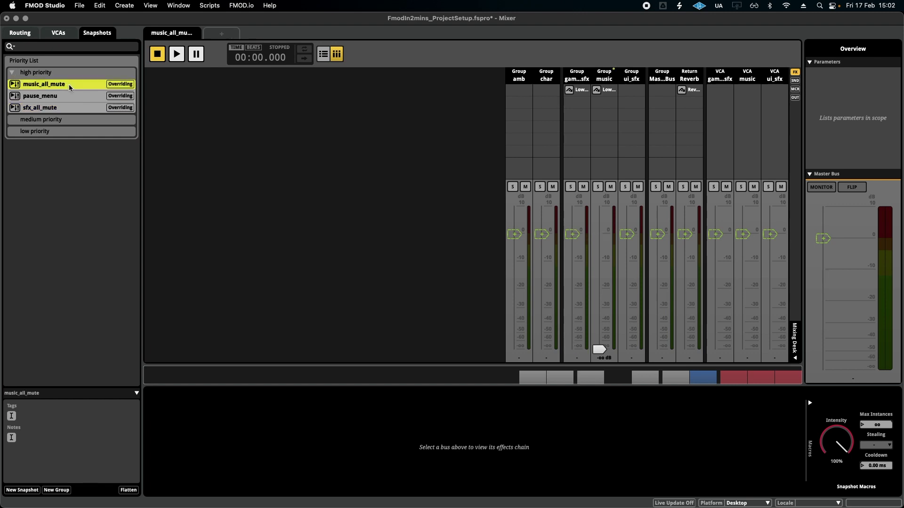
pyautogui.click(72, 108)
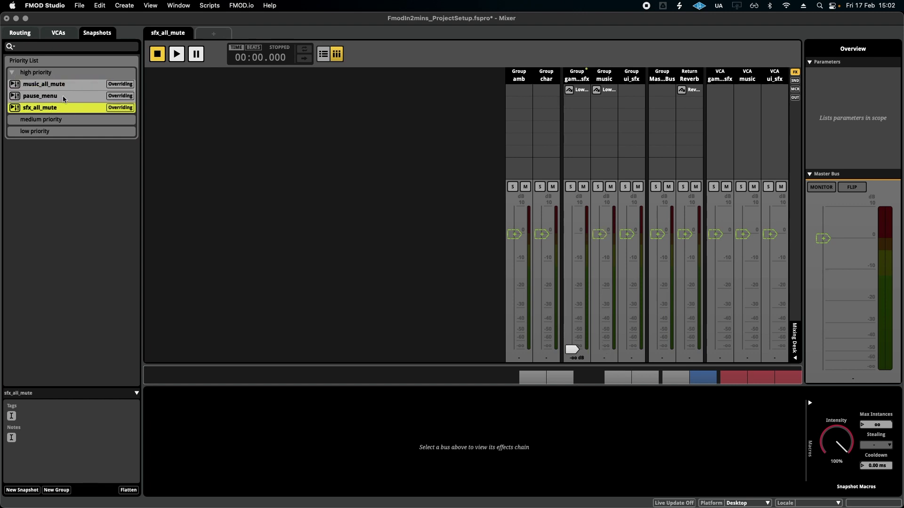
pyautogui.click(63, 96)
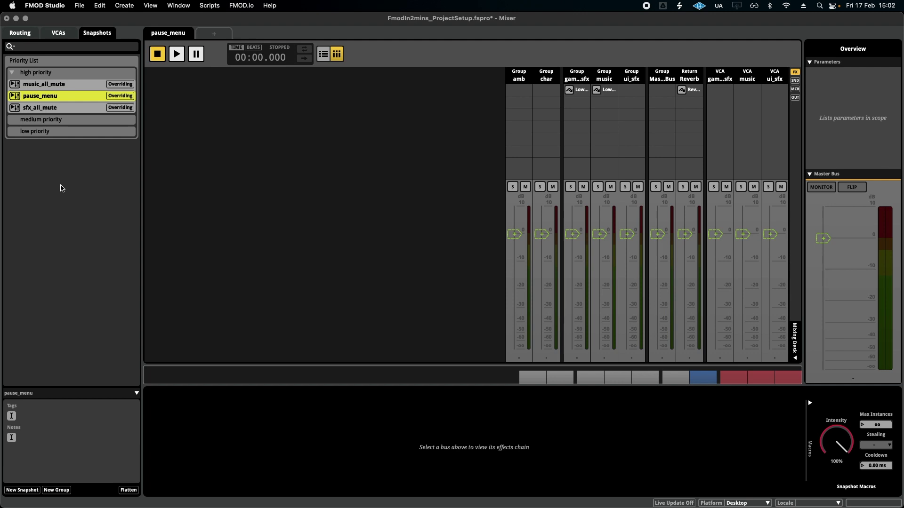
# Browse the high, medium and low priority snapshot groups, leaving high priority collapsed
pyautogui.click(13, 72)
pyautogui.click(41, 77)
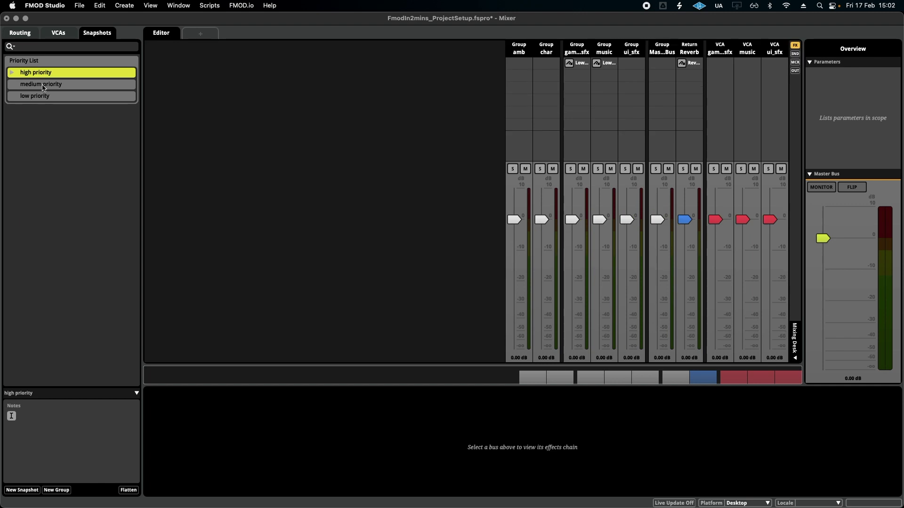
pyautogui.click(43, 87)
pyautogui.click(44, 97)
pyautogui.click(11, 72)
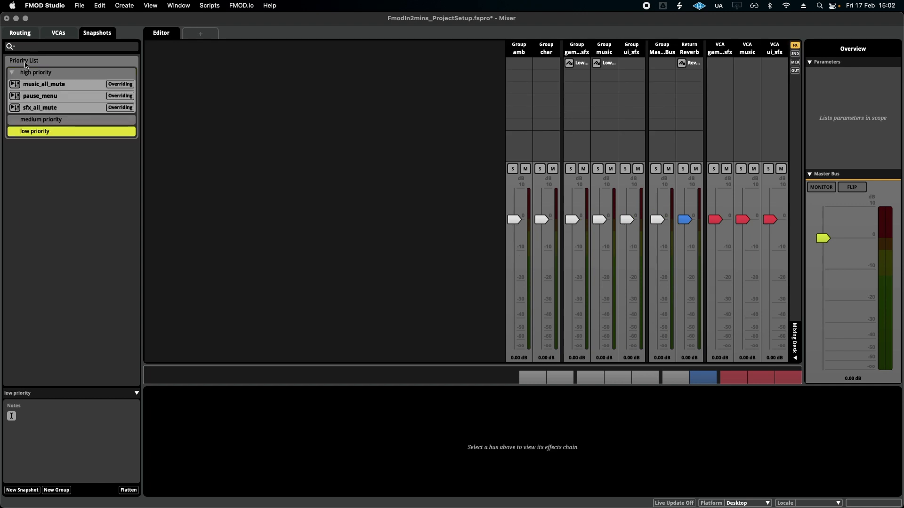
pyautogui.click(12, 73)
pyautogui.click(73, 74)
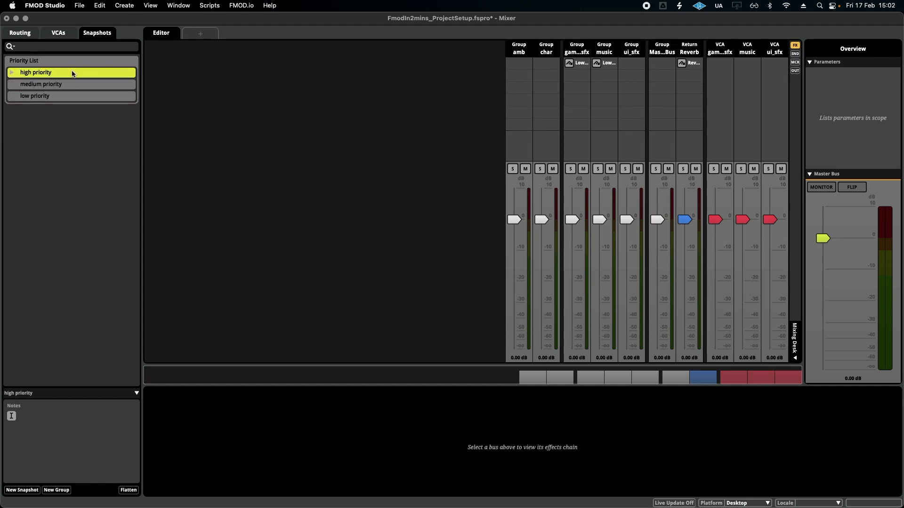
pyautogui.click(12, 73)
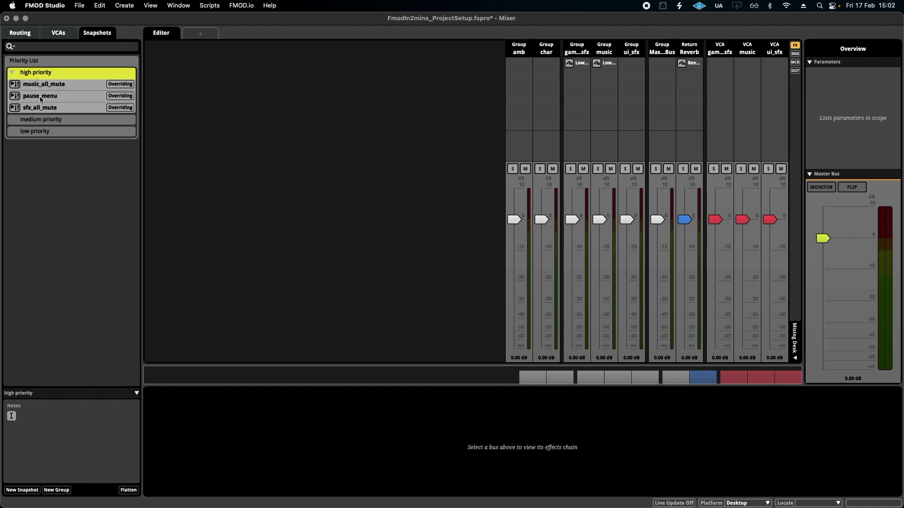
pyautogui.click(12, 73)
pyautogui.click(71, 148)
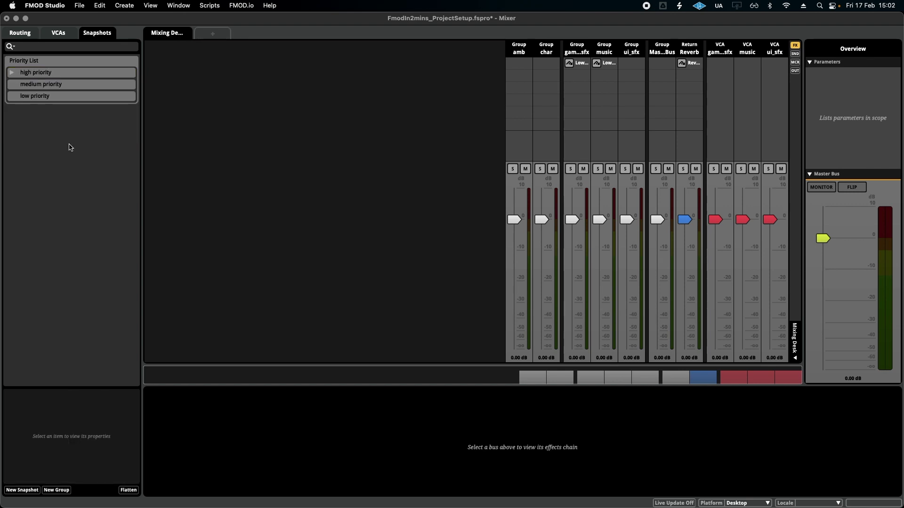
# Dismiss the new snapshot menu without creating one and return to the Event Editor (Cmd+1)
pyautogui.rightClick(53, 136)
pyautogui.moveTo(66, 141)
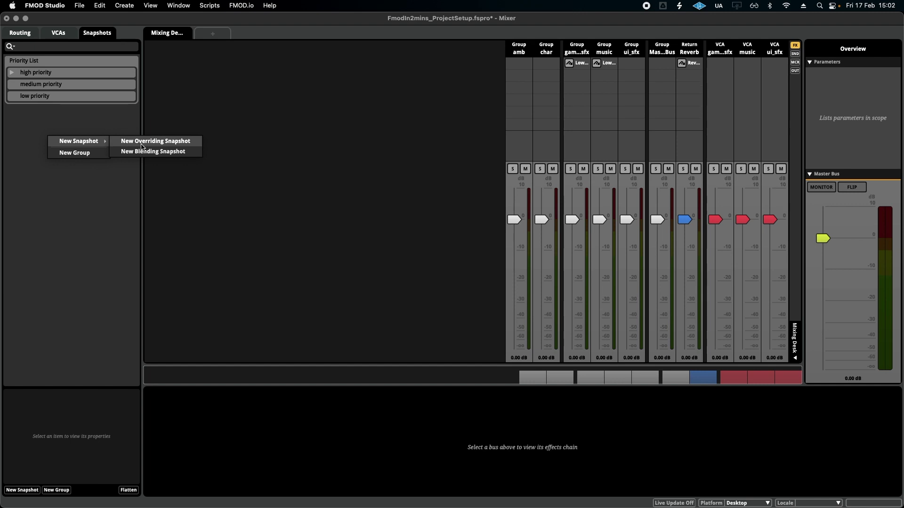
pyautogui.click(130, 127)
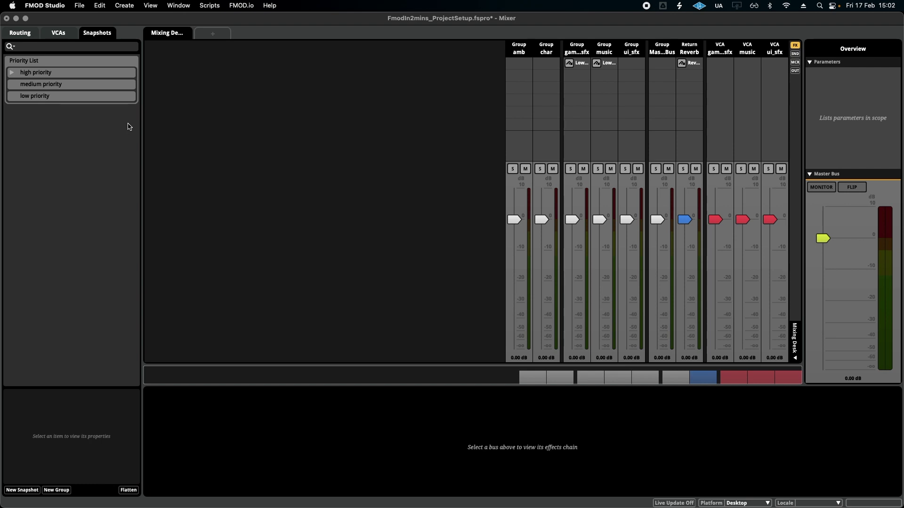
pyautogui.press('super+1')
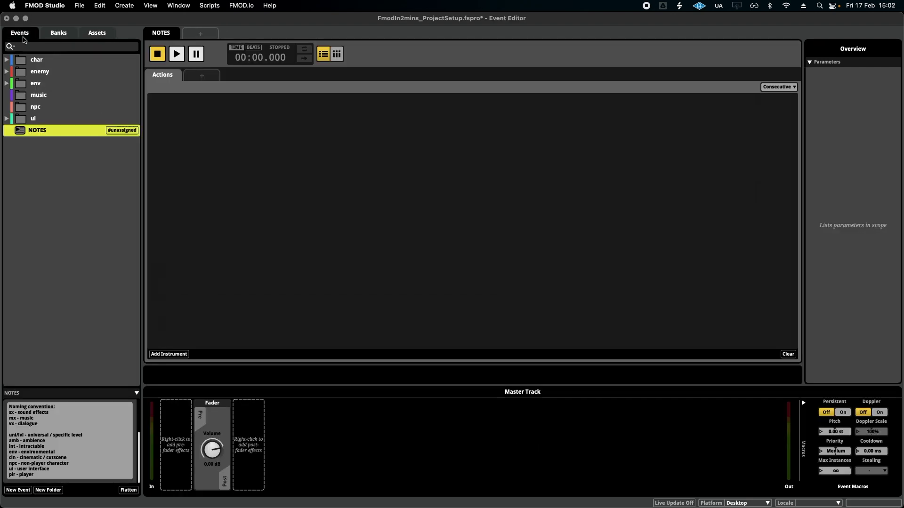